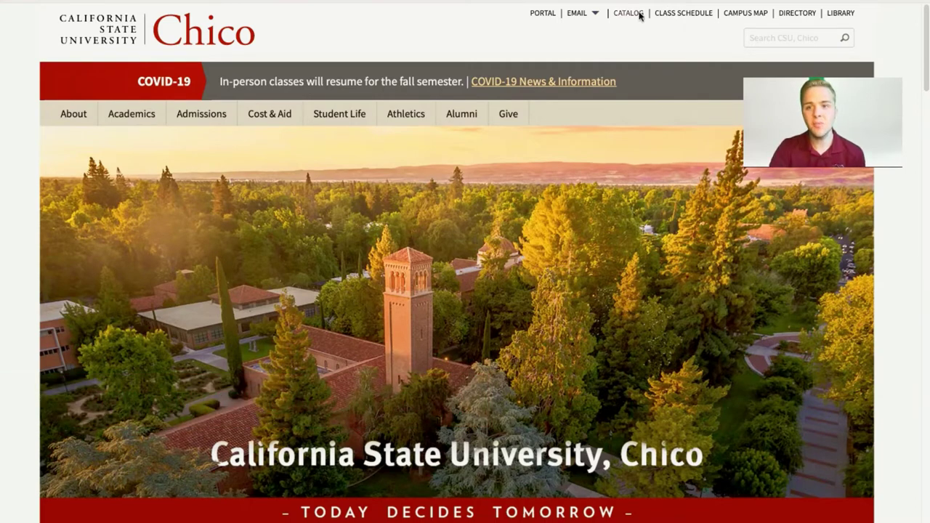
# Step: Go from the CSU Chico homepage to the Chico Portal welcome page
pyautogui.click(547, 15)
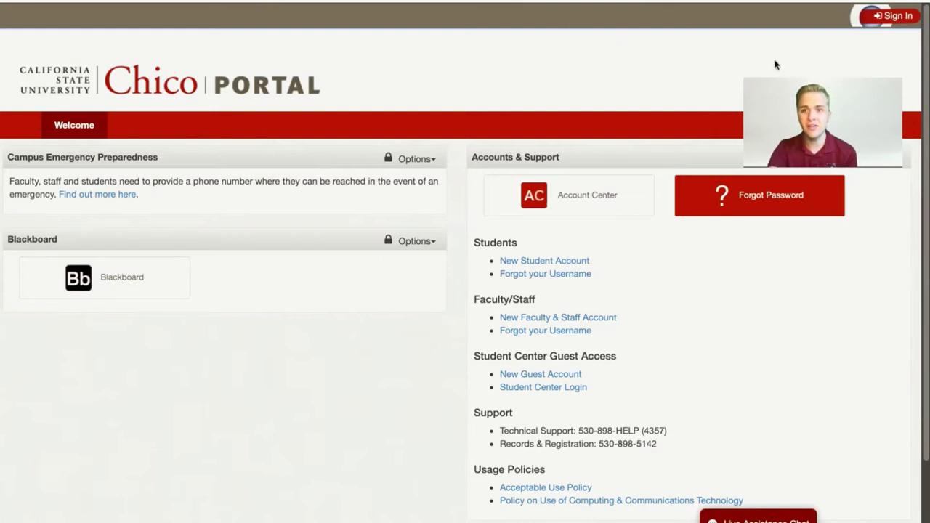
# Step: Bring up the university login page from the Chico Portal Sign In button
pyautogui.click(883, 20)
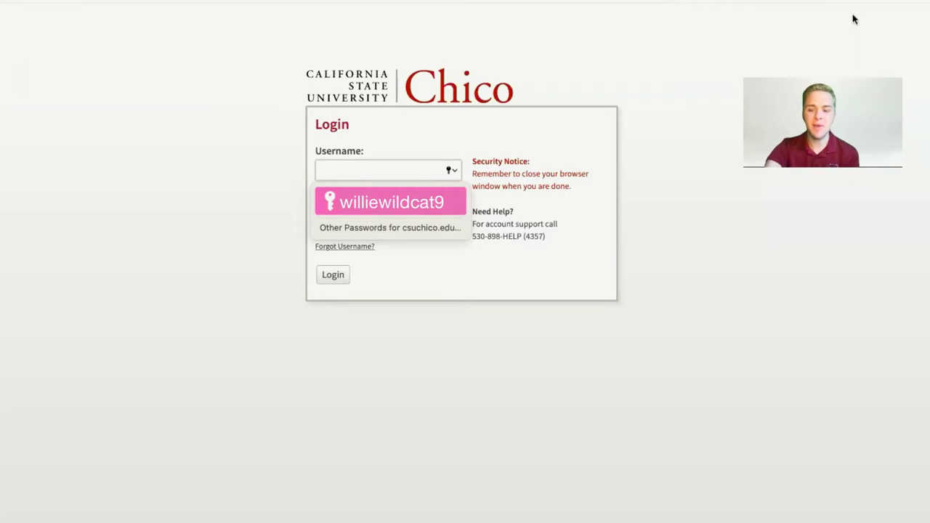
# Step: Sign in with the browser's saved username and password to reach My Accounts
pyautogui.press('Return')
pyautogui.press('Return')
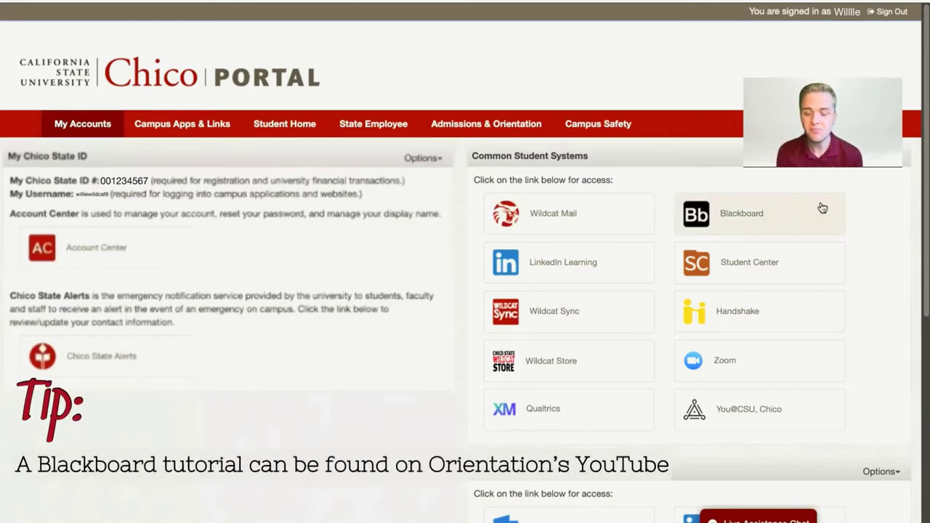
# Step: Open the Student Center dashboard and highlight its empty To Dos, Holds, Tasks and Inbox cards
pyautogui.click(810, 271)
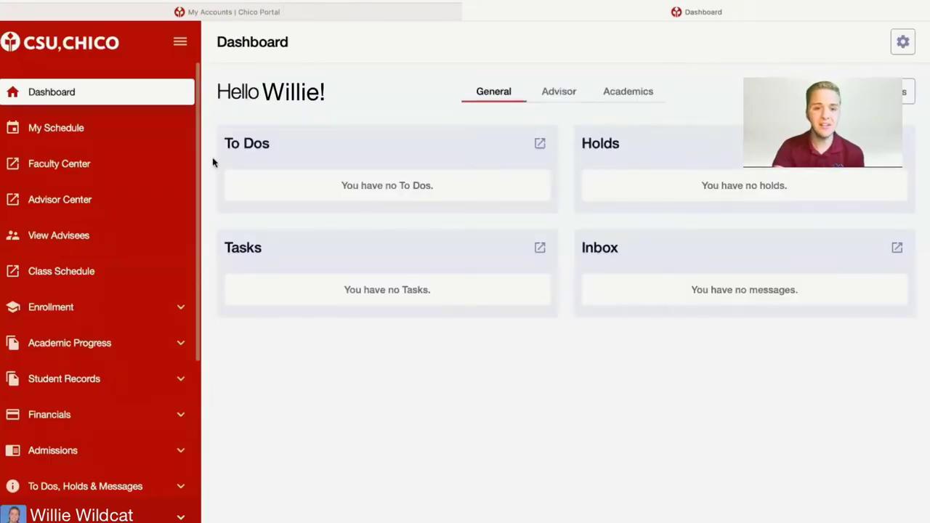
pyautogui.moveTo(228, 143); pyautogui.dragTo(280, 142)
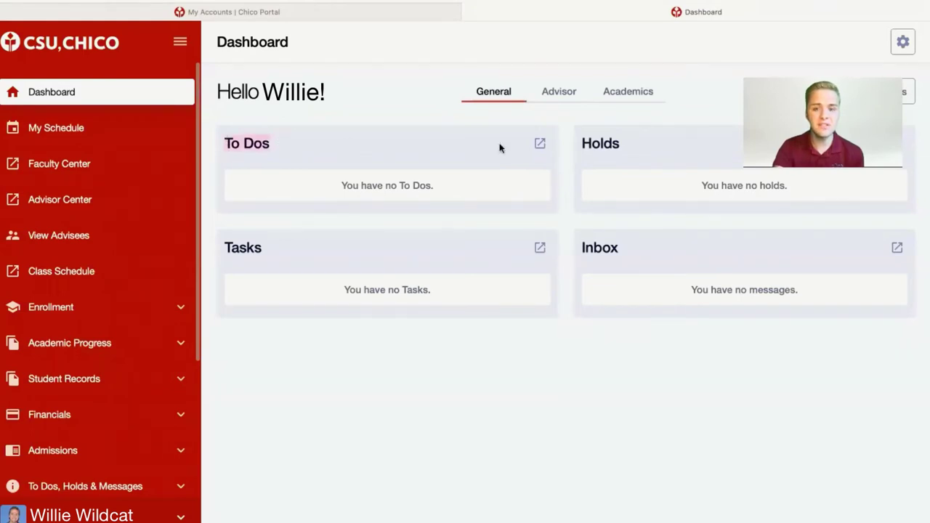
pyautogui.moveTo(583, 142); pyautogui.dragTo(626, 144)
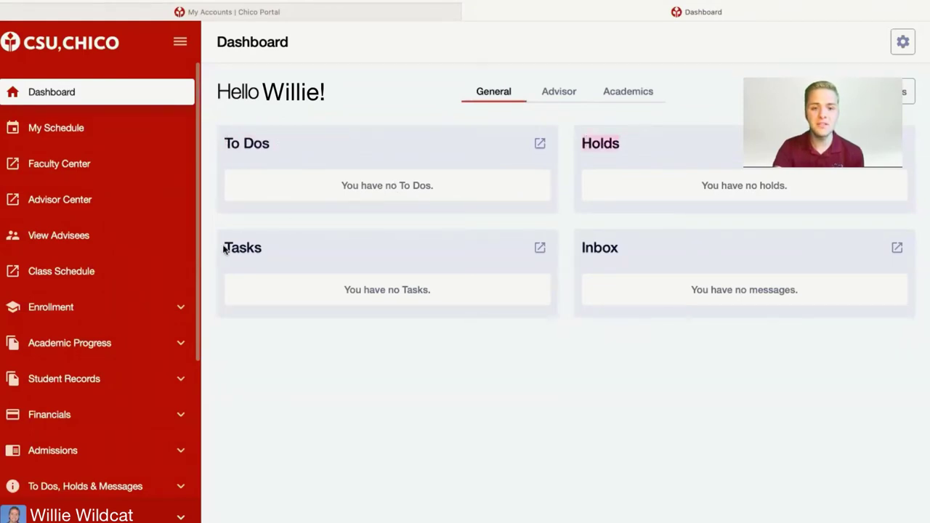
pyautogui.moveTo(226, 247); pyautogui.dragTo(266, 248)
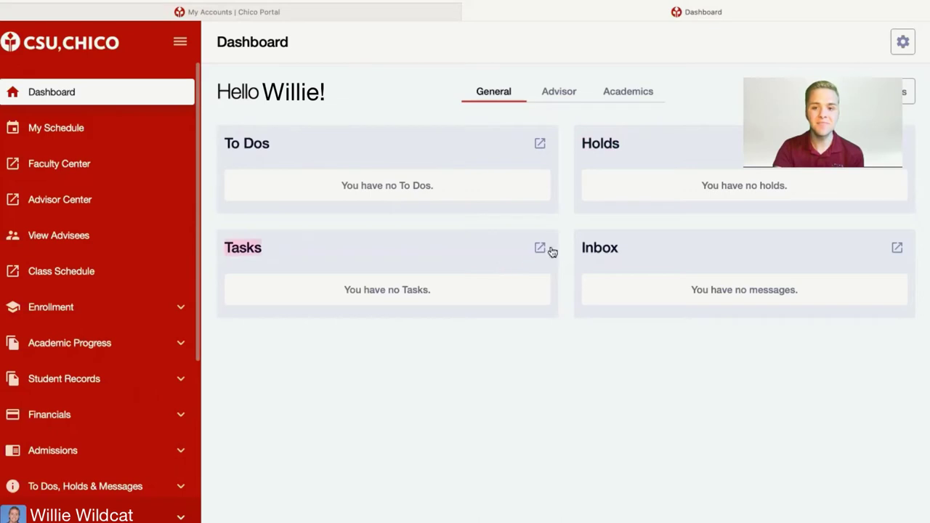
pyautogui.moveTo(583, 244); pyautogui.dragTo(624, 242)
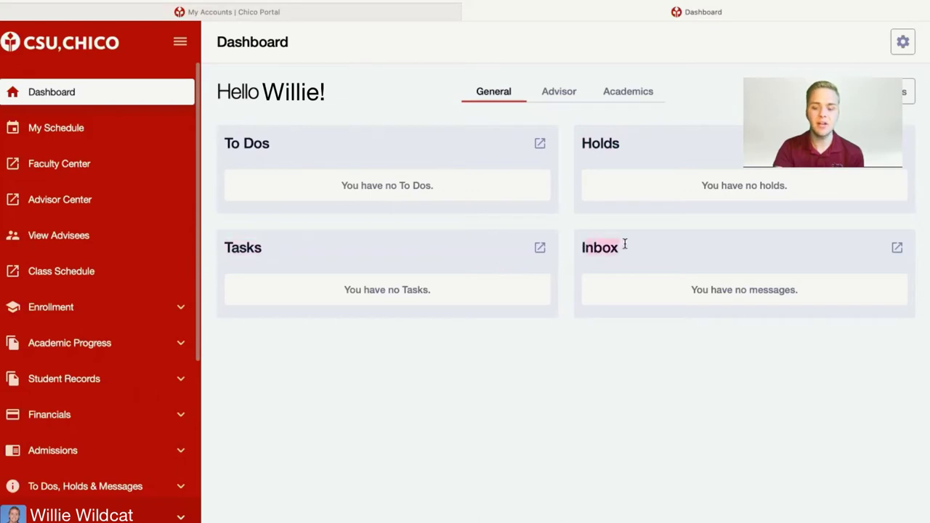
pyautogui.click(615, 353)
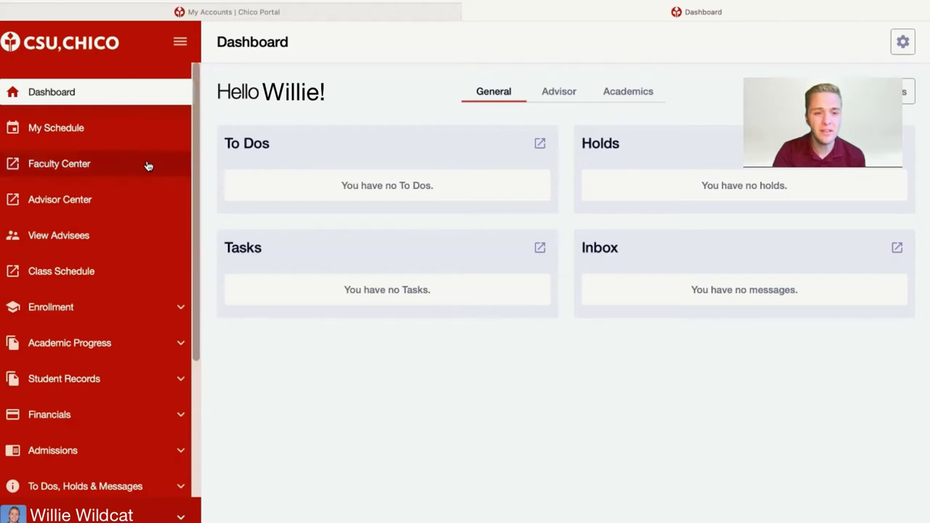
# Step: Expand Enrollment in the sidebar and go to Enroll in Classes for Fall 2021
pyautogui.scroll(-3, 147, 166)
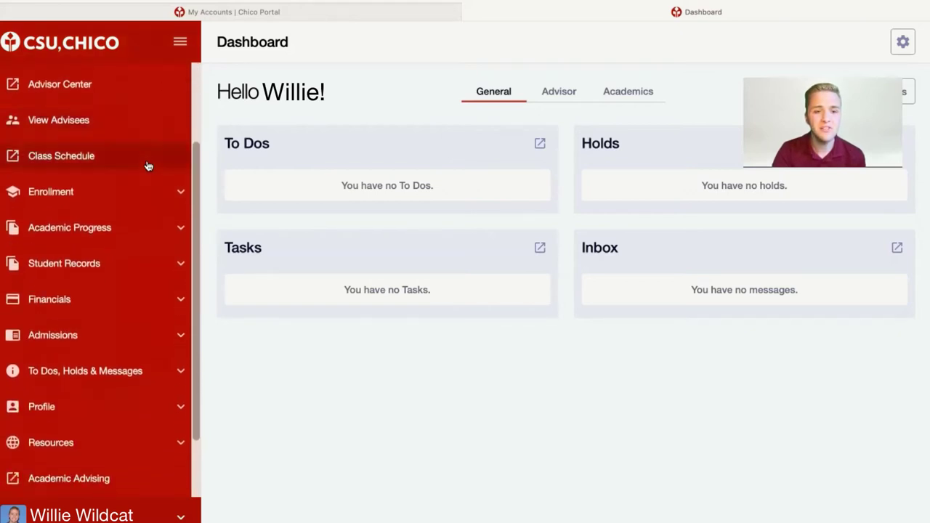
pyautogui.click(144, 196)
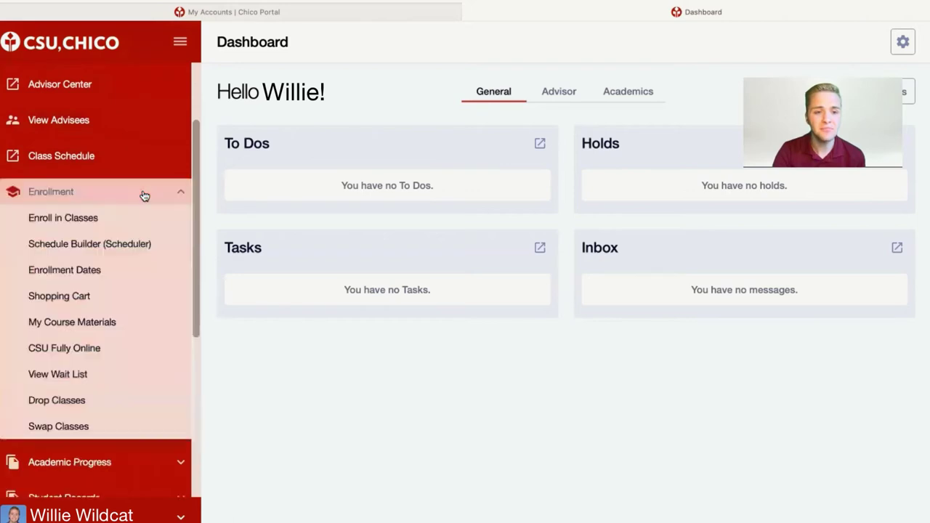
pyautogui.scroll(-1, 145, 196)
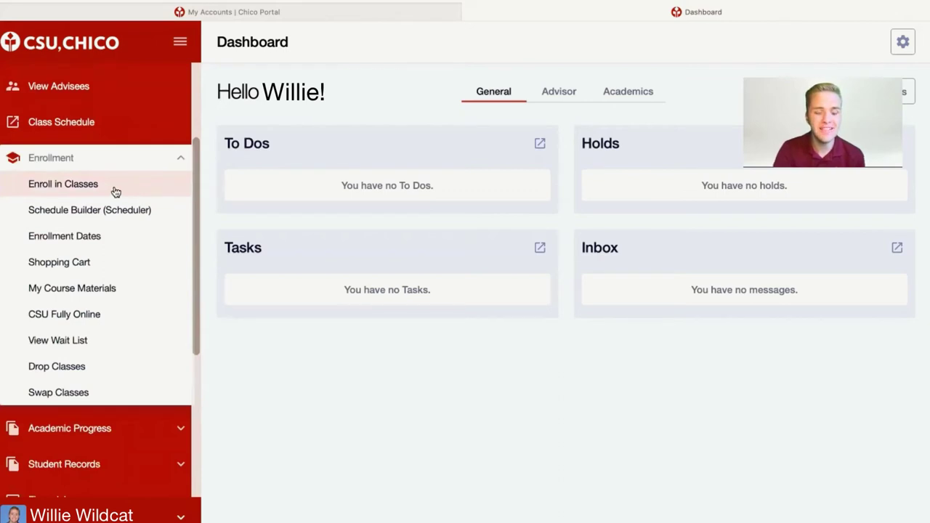
pyautogui.click(115, 192)
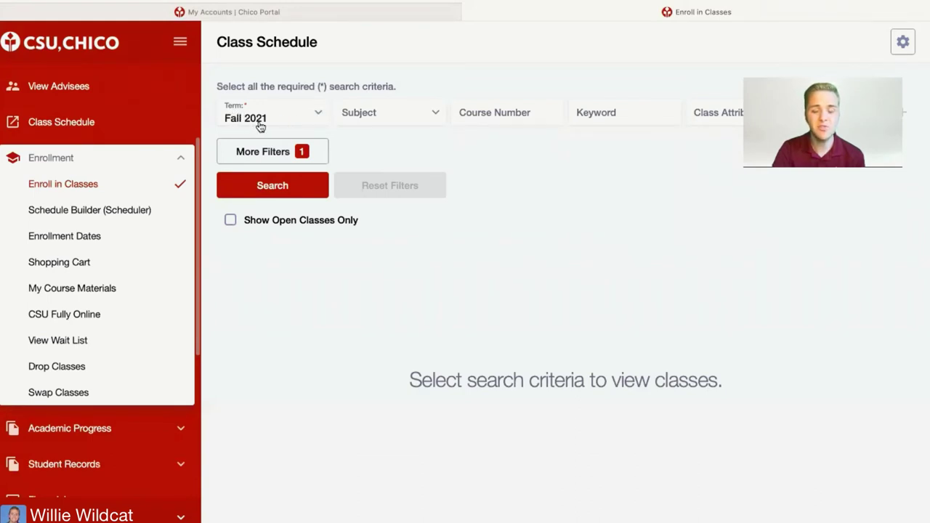
# Step: Set the class search subject to Kinesiology - KINE with Show Open Classes Only ticked
pyautogui.click(439, 119)
pyautogui.scroll(-5, 426, 254)
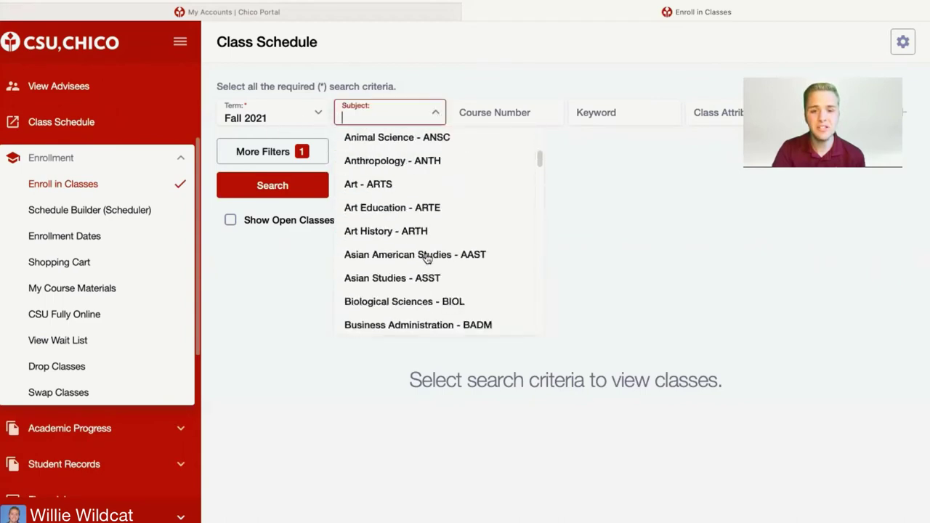
pyautogui.scroll(-3, 427, 260)
pyautogui.scroll(-5, 427, 259)
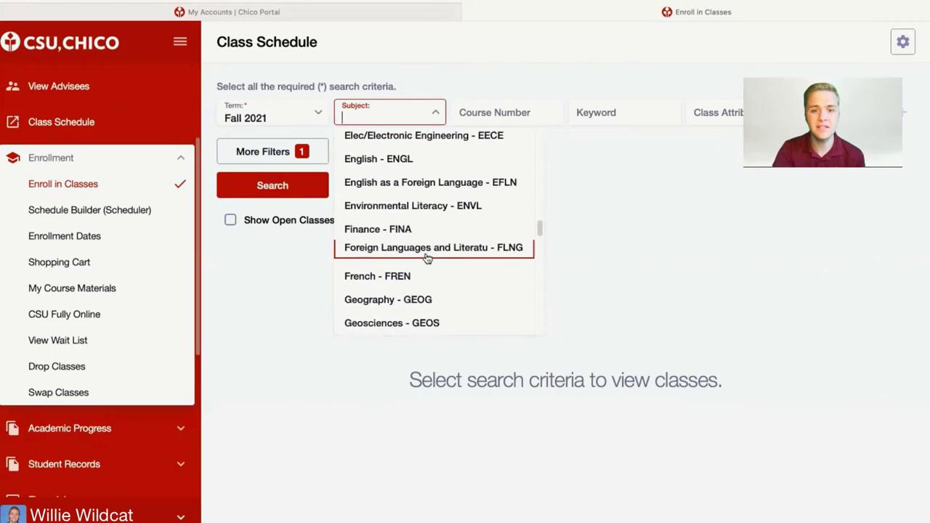
pyautogui.scroll(-4, 429, 260)
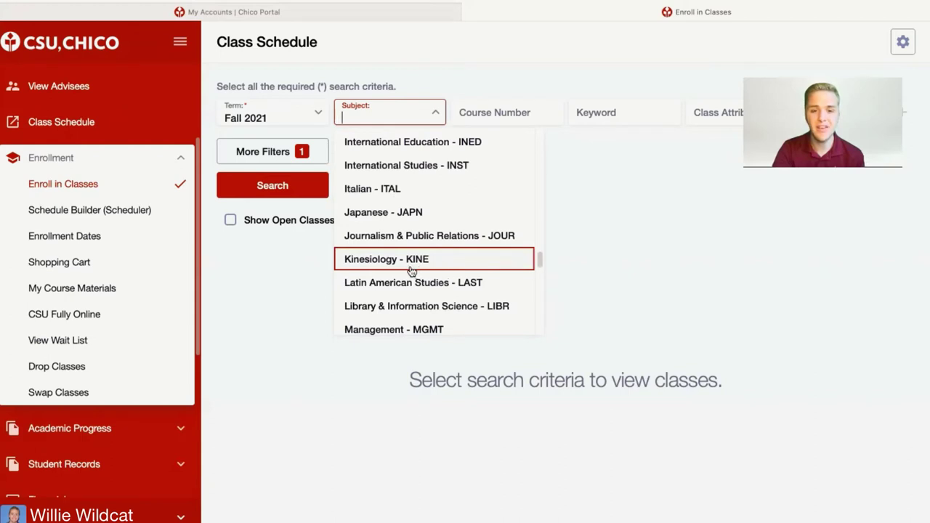
pyautogui.click(441, 260)
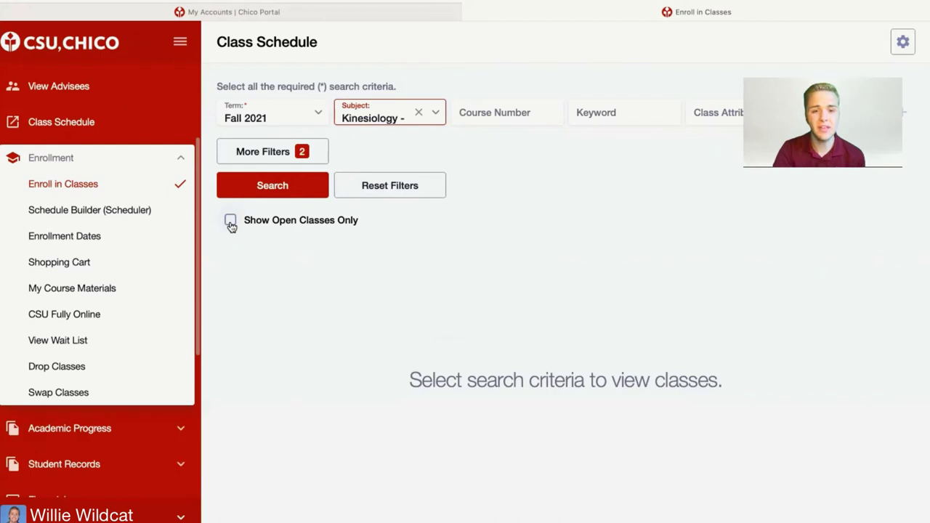
pyautogui.click(230, 225)
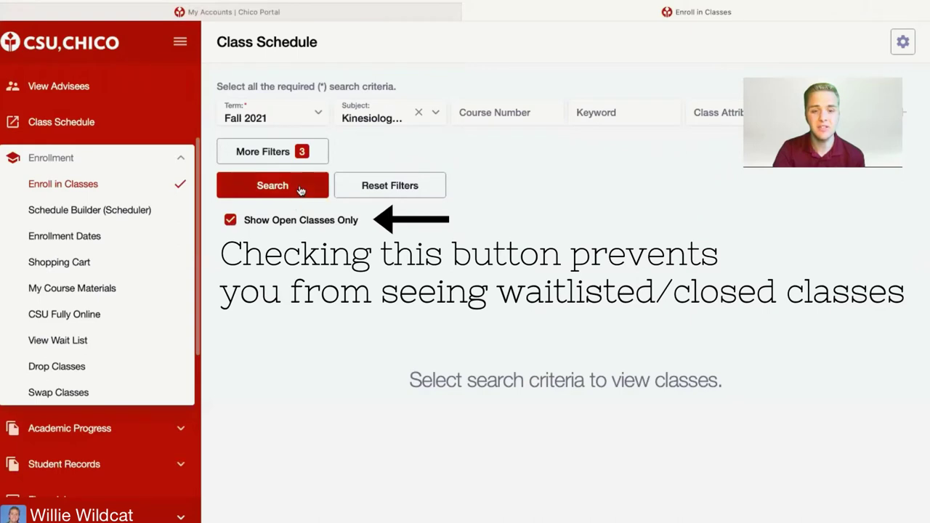
# Step: Run the Kinesiology search and scroll the results down to the Yoga KINE 169 sections
pyautogui.click(300, 190)
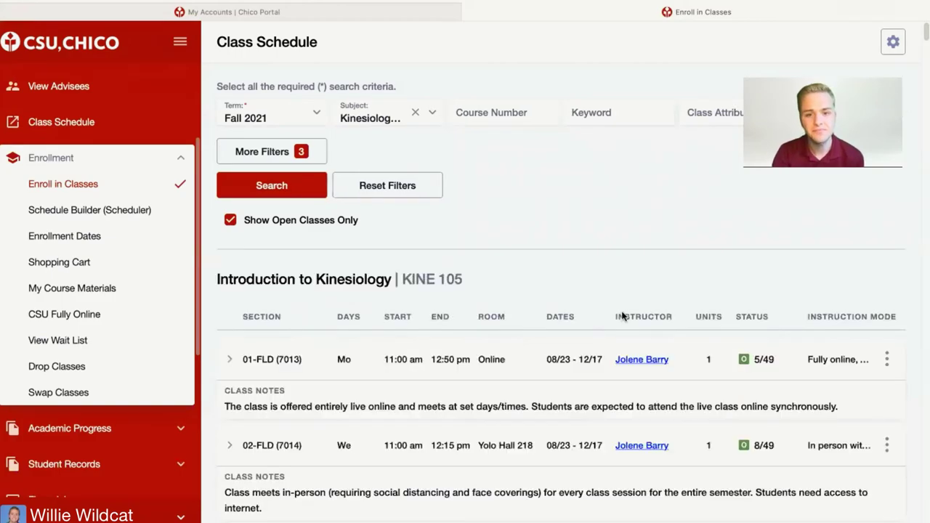
pyautogui.scroll(-3, 622, 316)
pyautogui.scroll(-10, 622, 317)
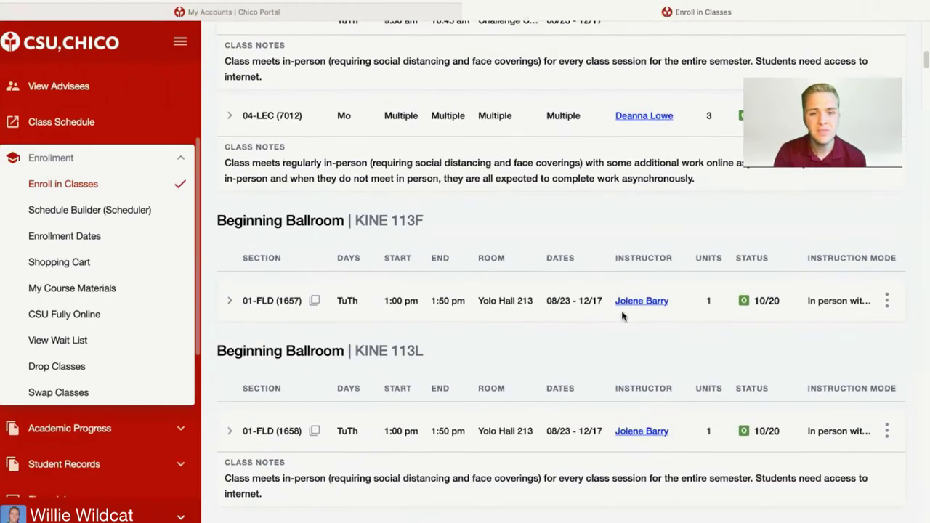
pyautogui.scroll(-15, 622, 316)
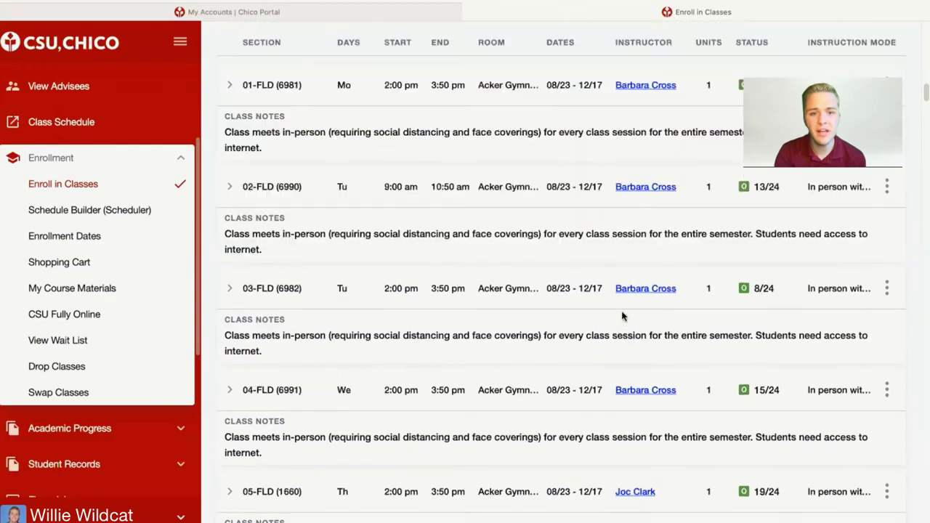
pyautogui.scroll(-15, 622, 316)
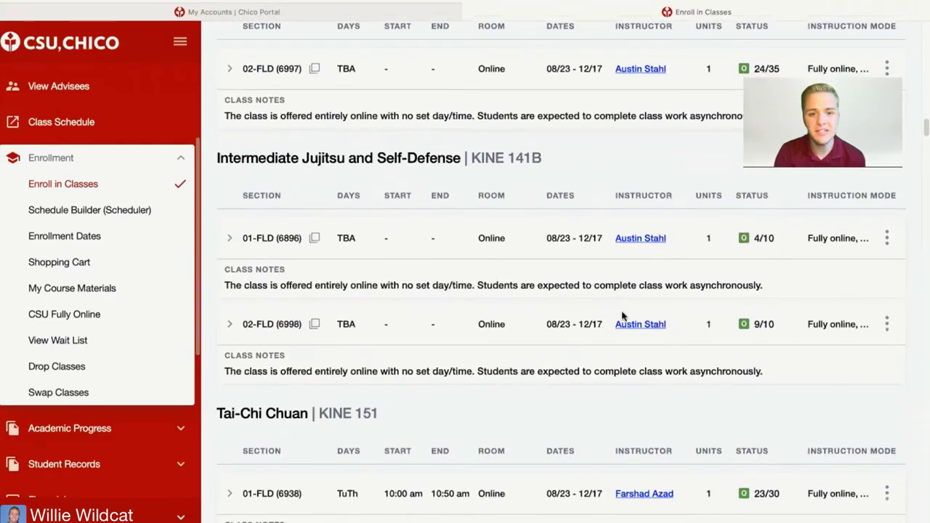
pyautogui.scroll(-15, 622, 316)
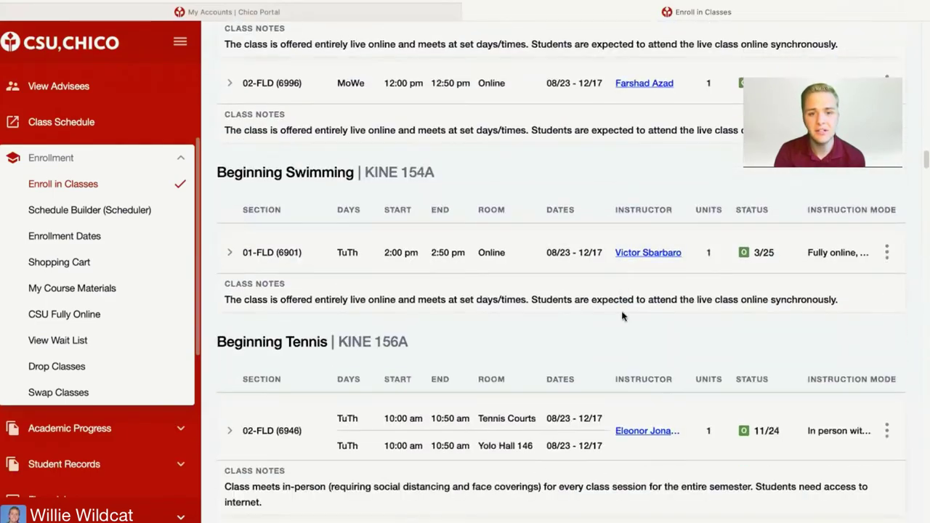
pyautogui.scroll(-15, 622, 316)
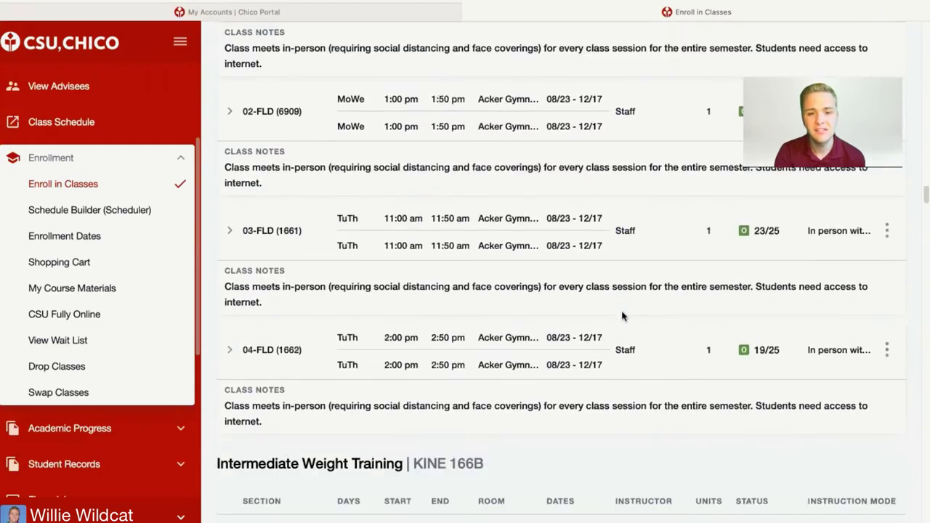
pyautogui.scroll(-10, 622, 316)
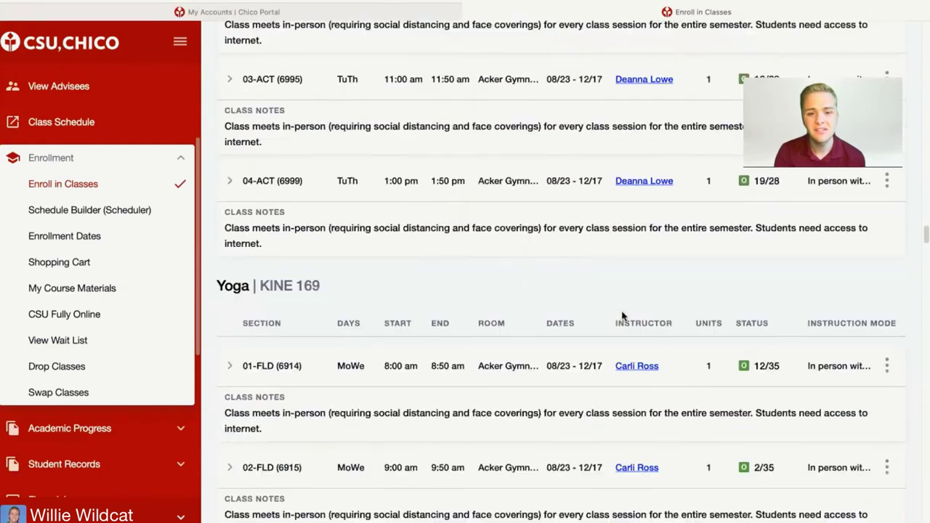
pyautogui.scroll(-1, 622, 316)
pyautogui.scroll(2, 620, 318)
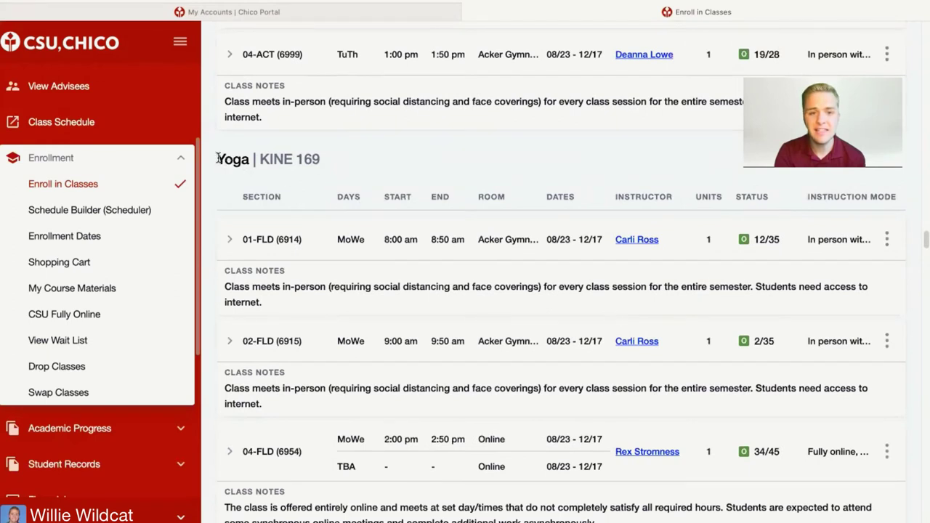
pyautogui.moveTo(216, 159); pyautogui.dragTo(324, 175)
pyautogui.click(333, 175)
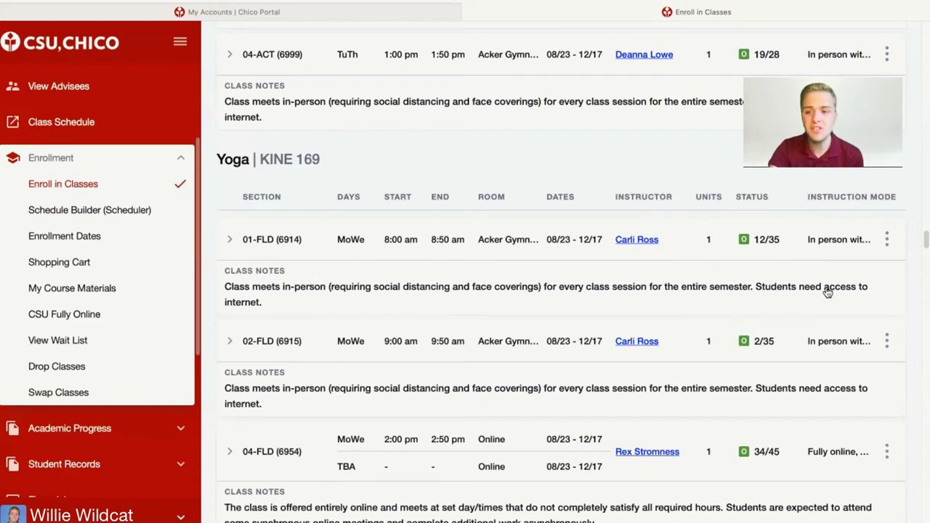
# Step: Expand Yoga 01-FLD (6914) details: 1 unit, MoWe 8:00–8:50am, Acker Gymnasium 202, 12/35 seats
pyautogui.click(228, 241)
pyautogui.scroll(-3, 376, 294)
pyautogui.scroll(-3, 376, 294)
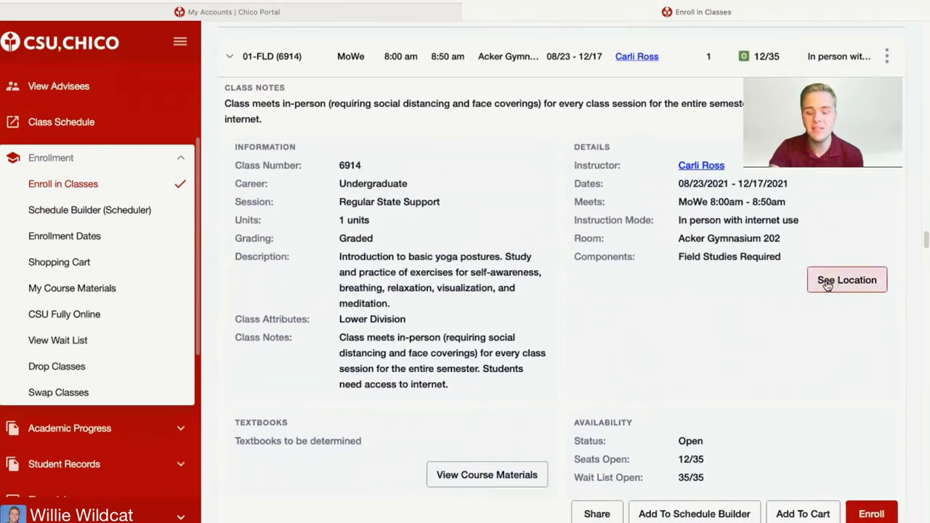
pyautogui.scroll(-2, 684, 321)
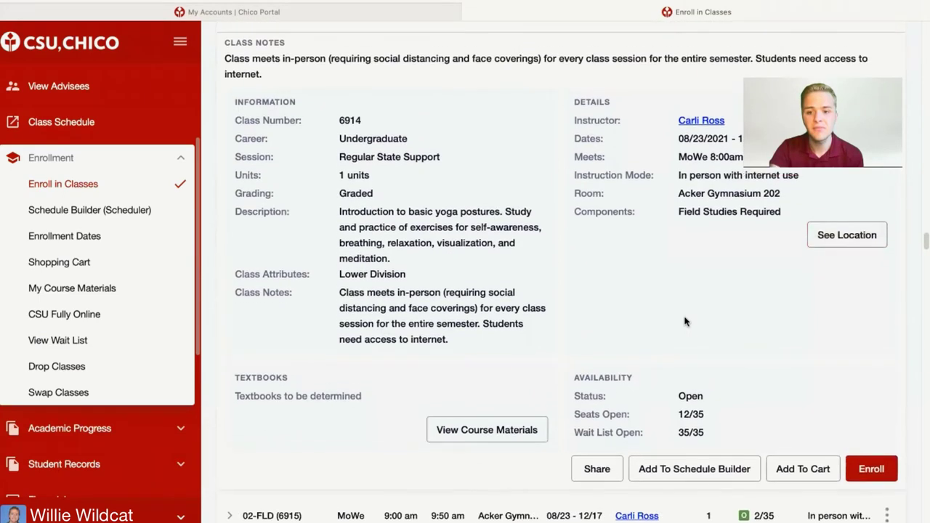
pyautogui.scroll(5, 685, 321)
pyautogui.scroll(-5, 685, 321)
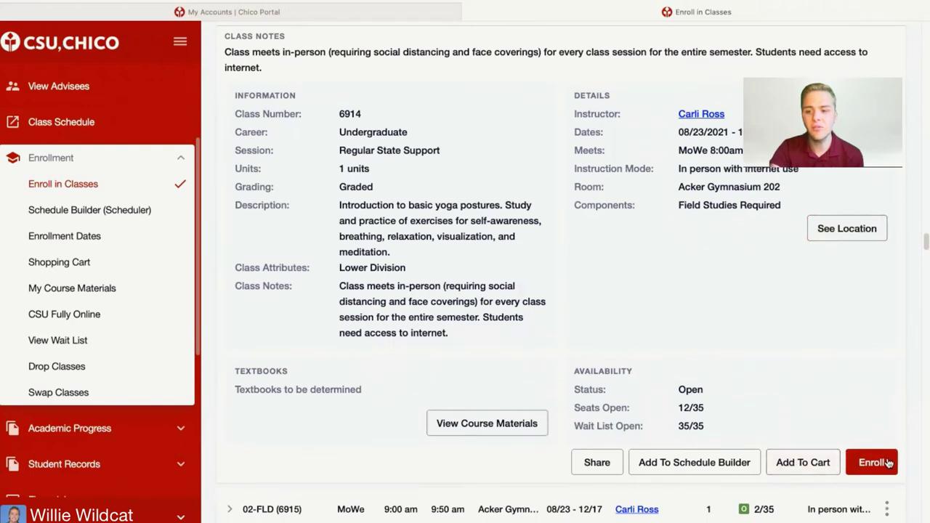
pyautogui.scroll(8, 862, 357)
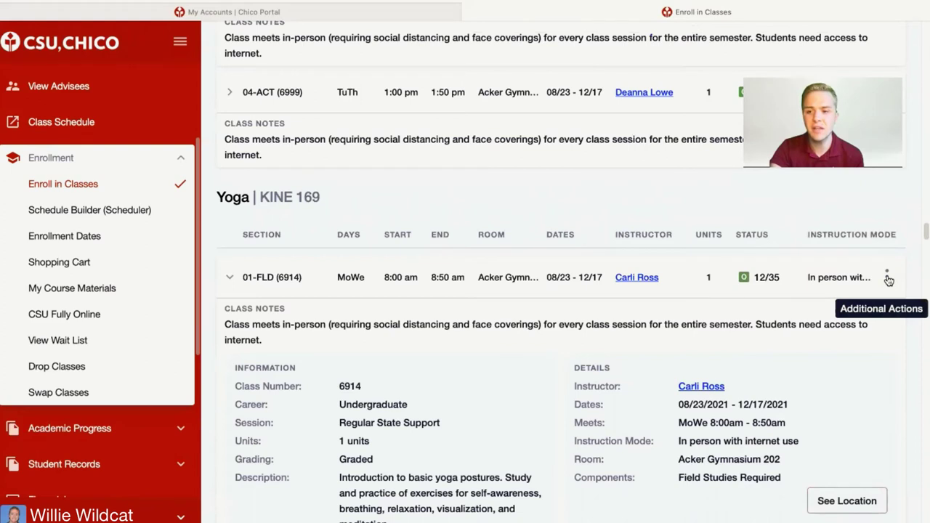
# Step: Choose Add to Cart from the 01-FLD (6914) row's Additional Actions menu
pyautogui.click(887, 278)
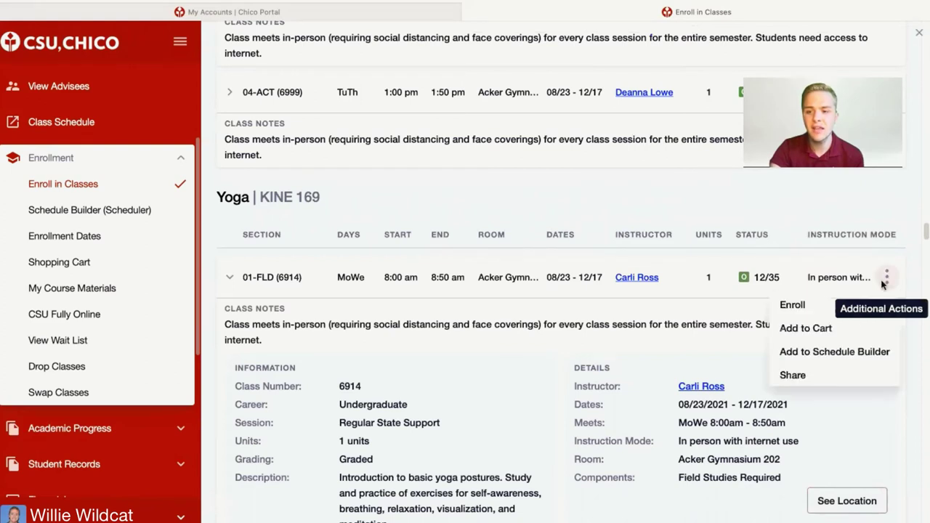
pyautogui.click(837, 331)
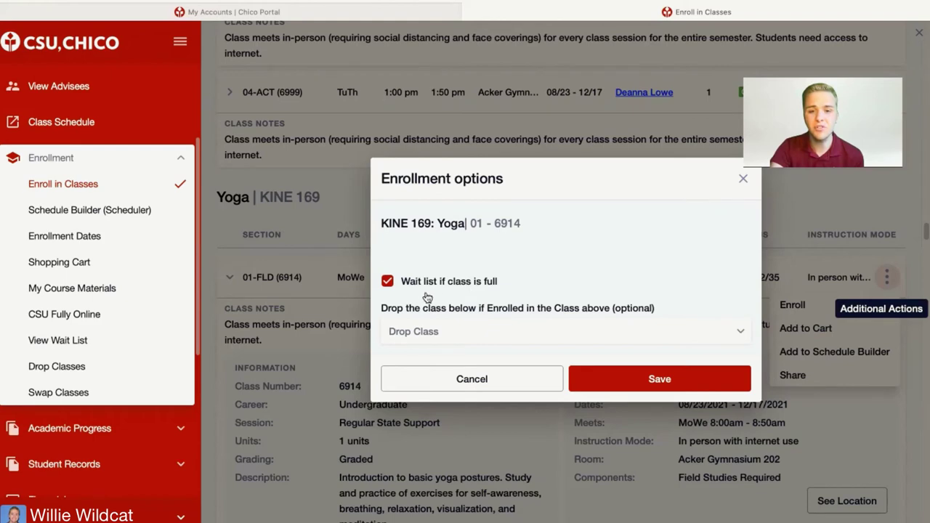
# Step: Save Yoga 6914 to the cart and view the Fall 2021 Shopping Cart
pyautogui.click(656, 379)
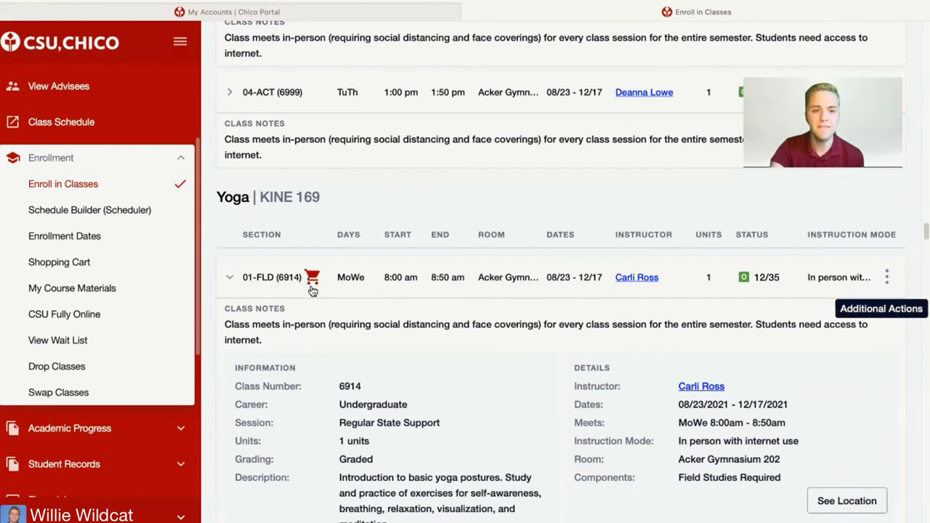
pyautogui.click(156, 262)
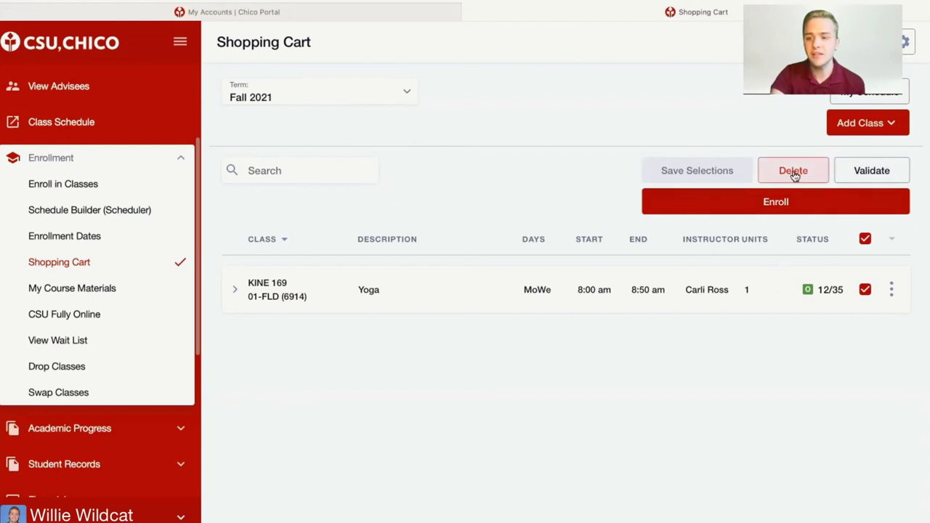
# Step: Start enrolling in the Yoga class from the Fall 2021 shopping cart
pyautogui.click(809, 202)
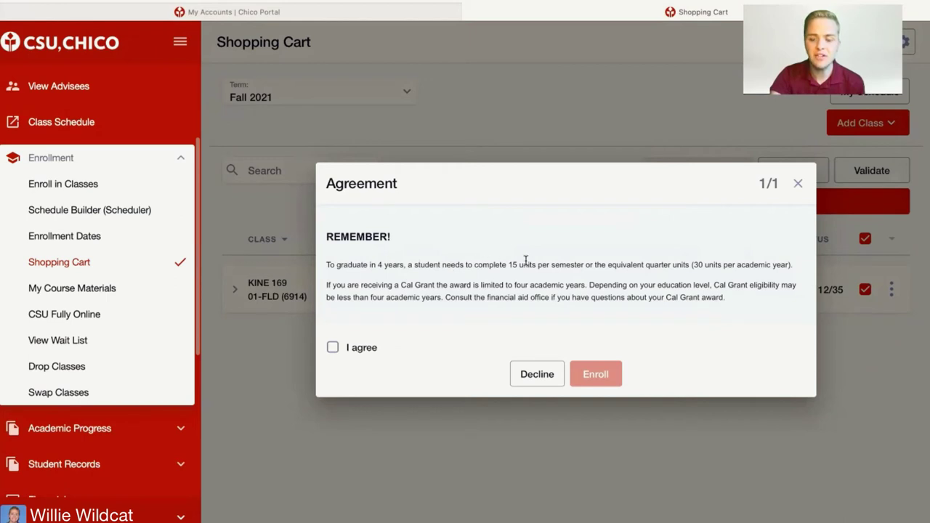
# Step: Accept the agreement and enroll in Yoga class 6914 for Fall 2021
pyautogui.click(333, 348)
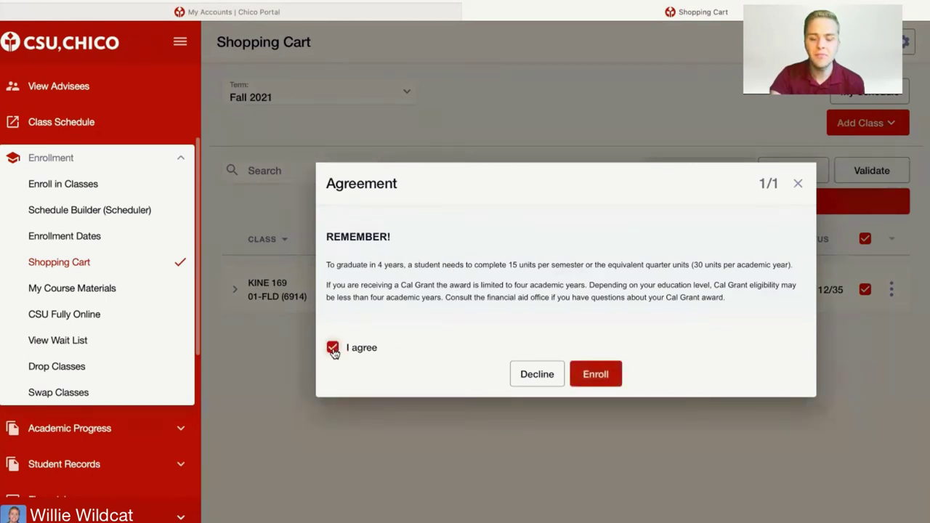
pyautogui.click(596, 375)
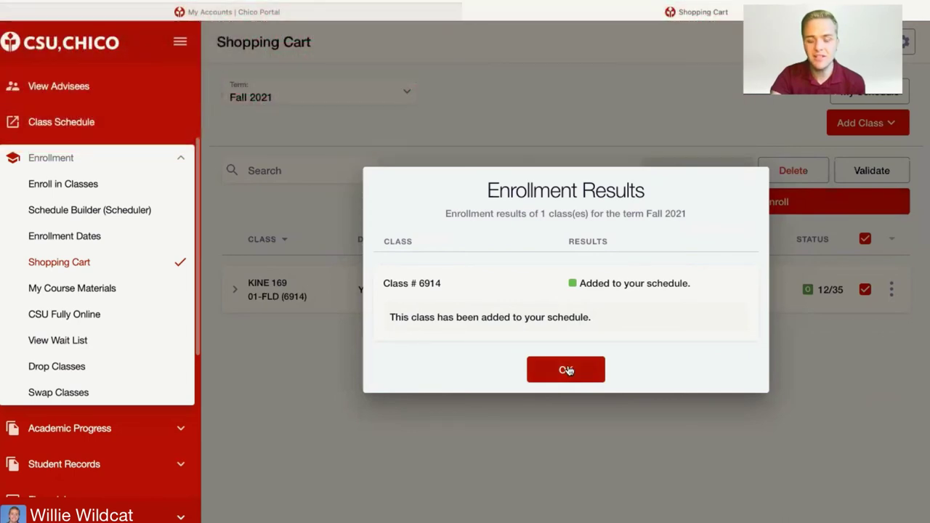
pyautogui.click(589, 370)
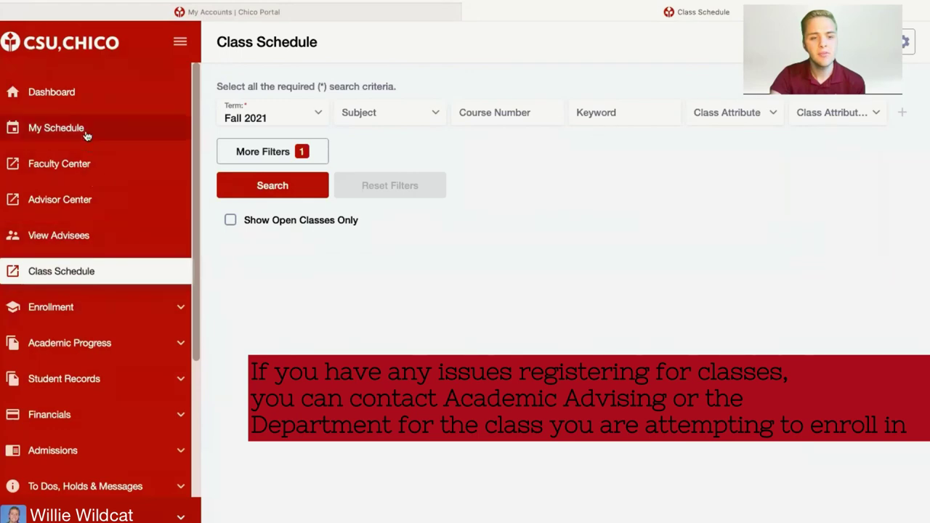
pyautogui.click(82, 128)
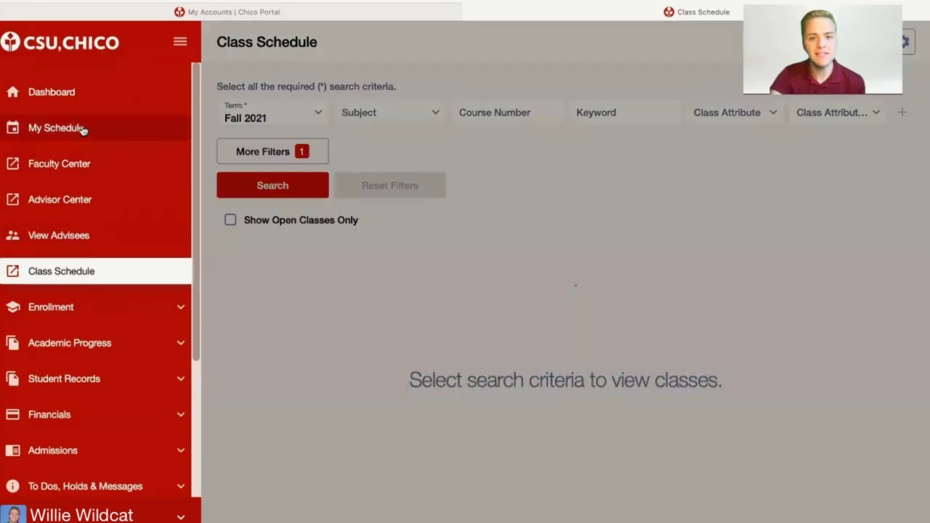
pyautogui.scroll(-1, 401, 202)
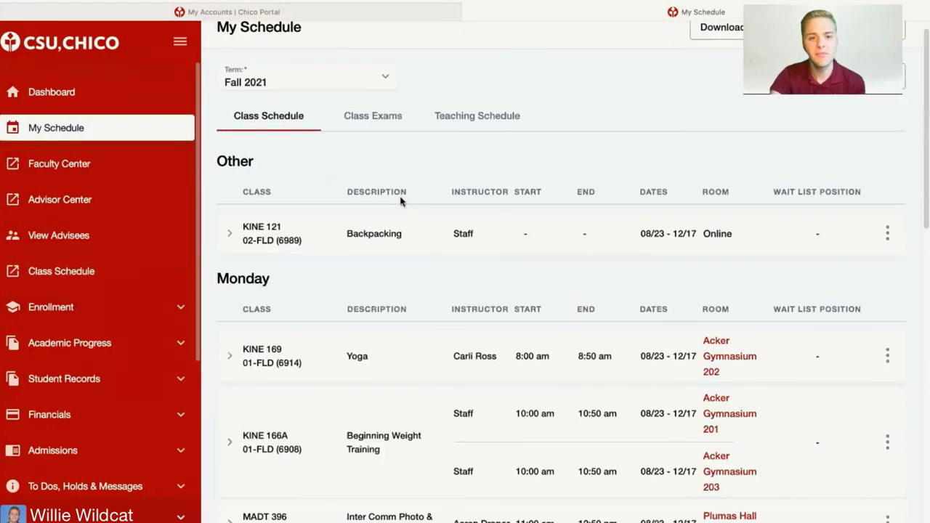
pyautogui.scroll(1, 401, 202)
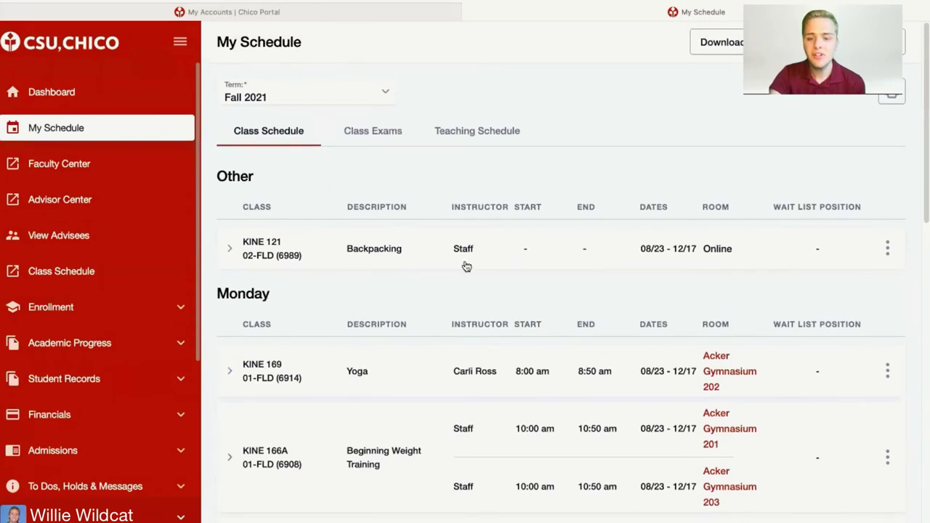
pyautogui.scroll(-3, 461, 278)
pyautogui.scroll(-6, 459, 280)
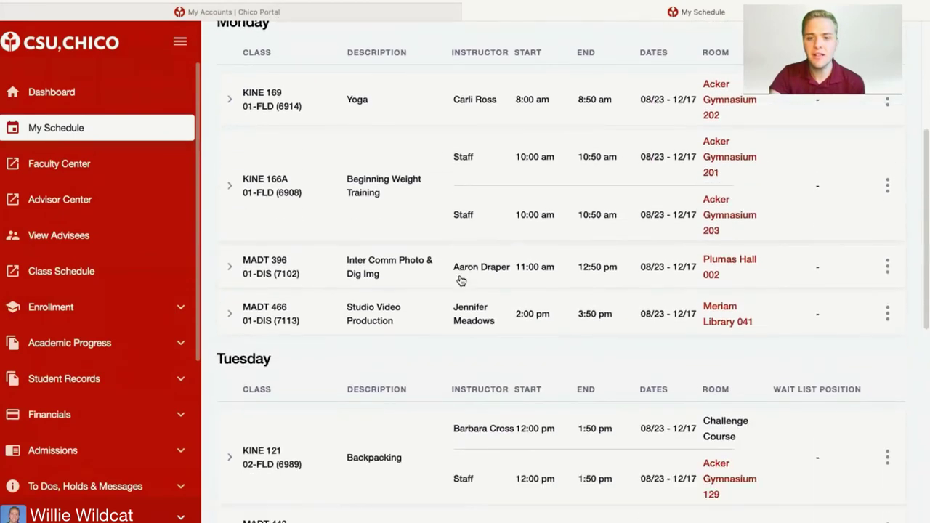
pyautogui.scroll(-3, 460, 283)
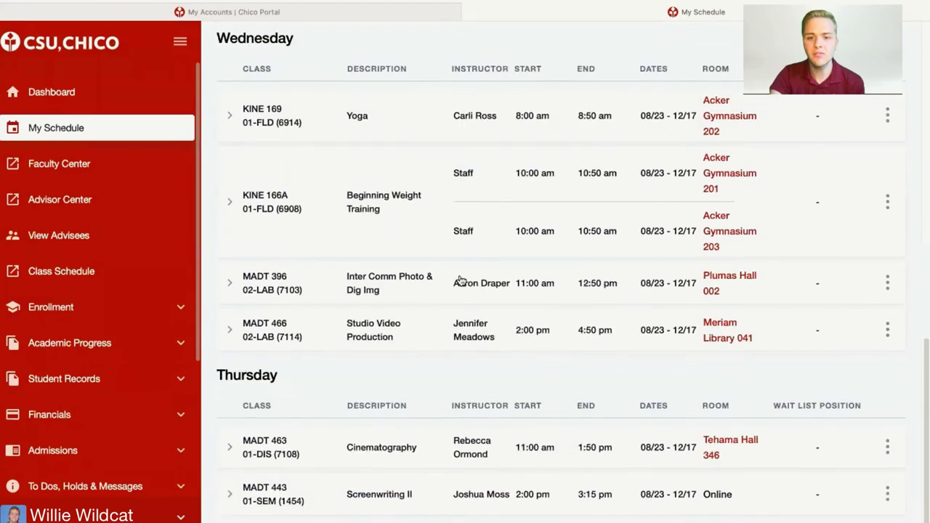
pyautogui.scroll(15, 465, 276)
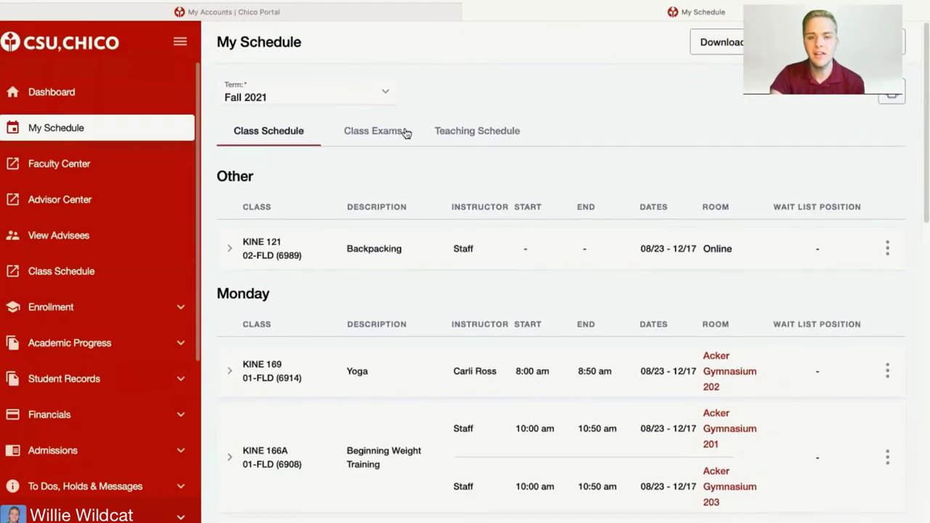
pyautogui.click(384, 94)
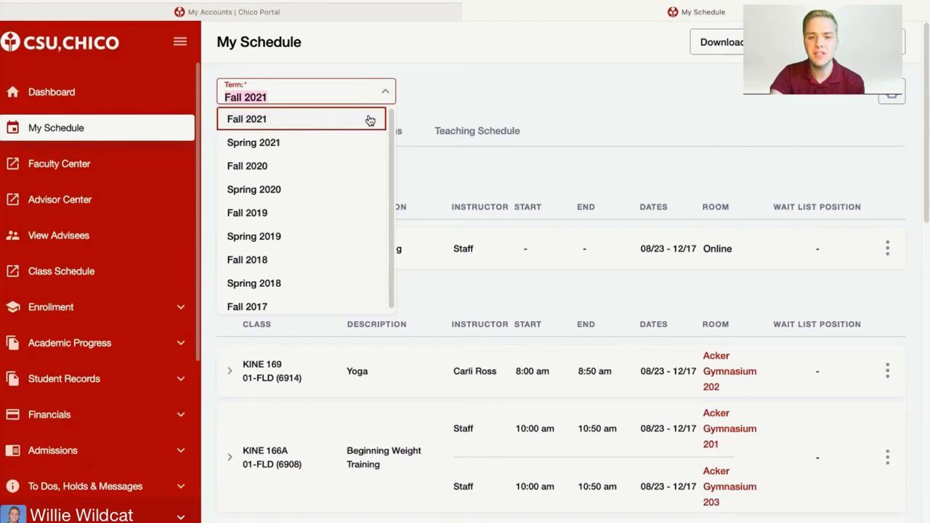
pyautogui.click(520, 58)
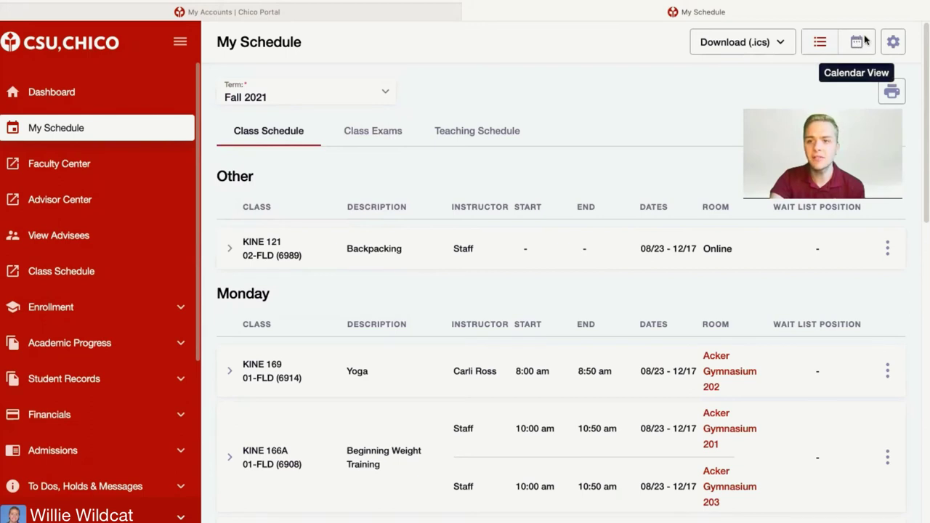
# Step: Show the Aug 22–28 weekly calendar with Yoga KINE 169 Monday/Wednesday 8:00–8:50 am
pyautogui.click(865, 42)
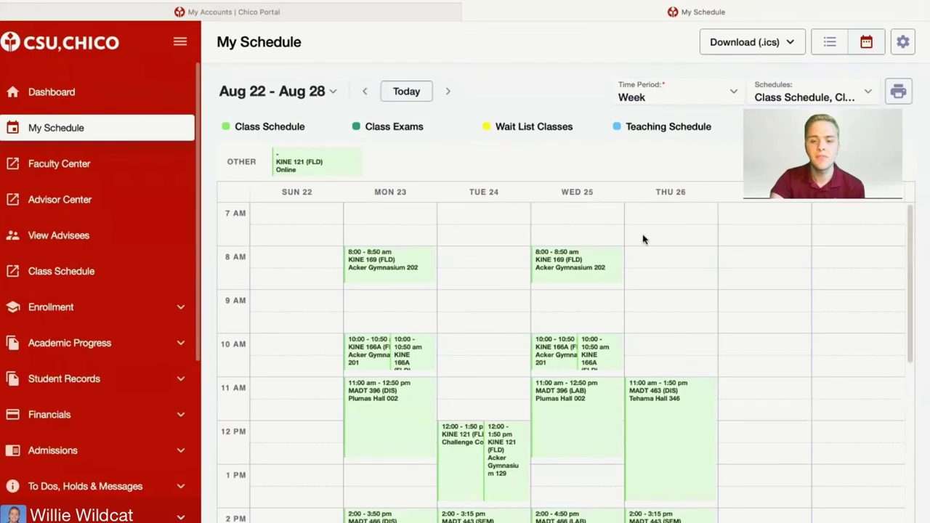
pyautogui.scroll(-1, 643, 240)
pyautogui.scroll(1, 643, 240)
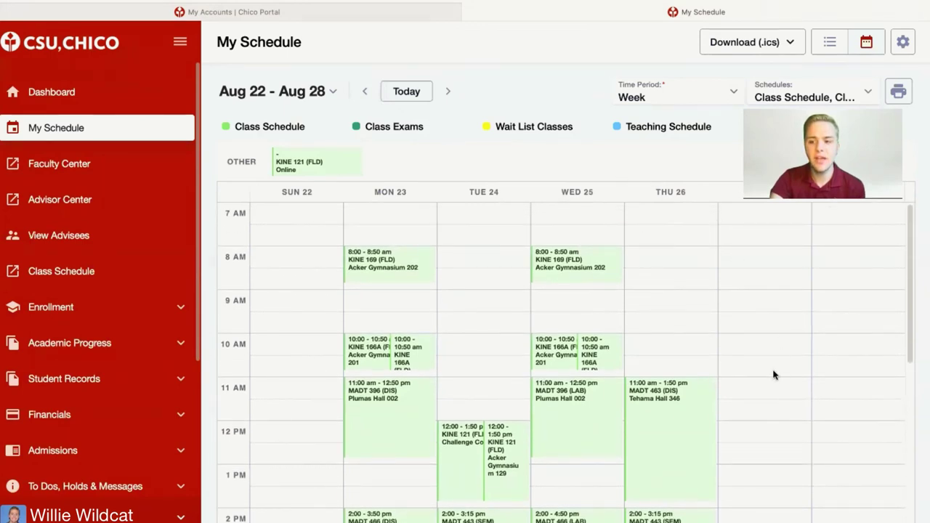
pyautogui.scroll(-4, 744, 395)
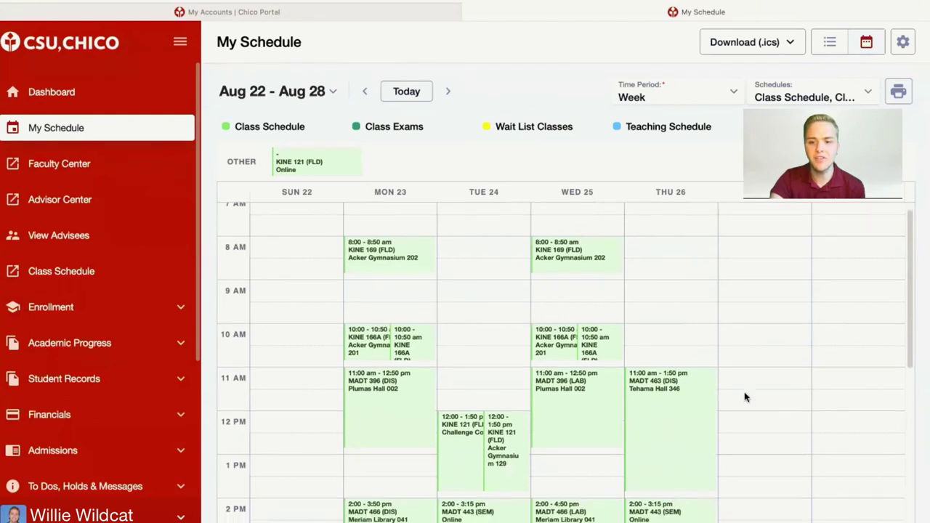
pyautogui.scroll(-5, 744, 397)
pyautogui.scroll(6, 744, 397)
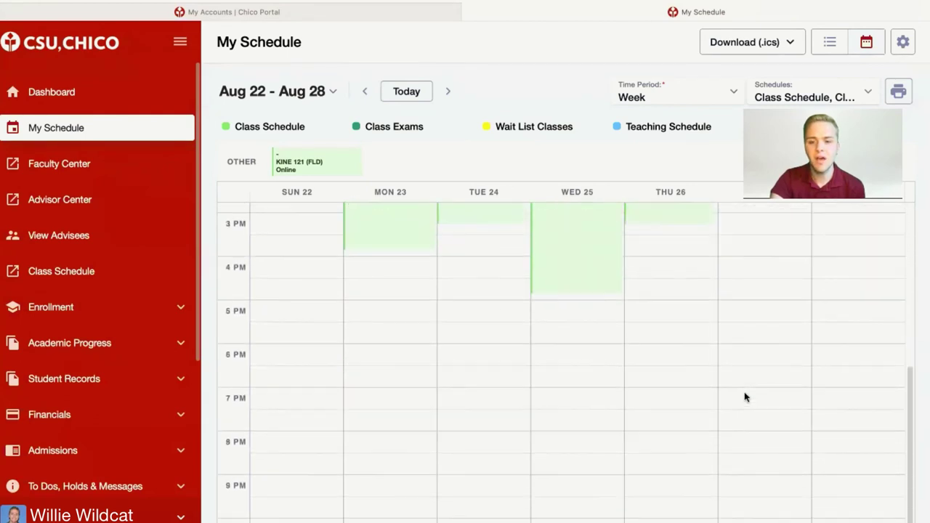
pyautogui.scroll(3, 744, 397)
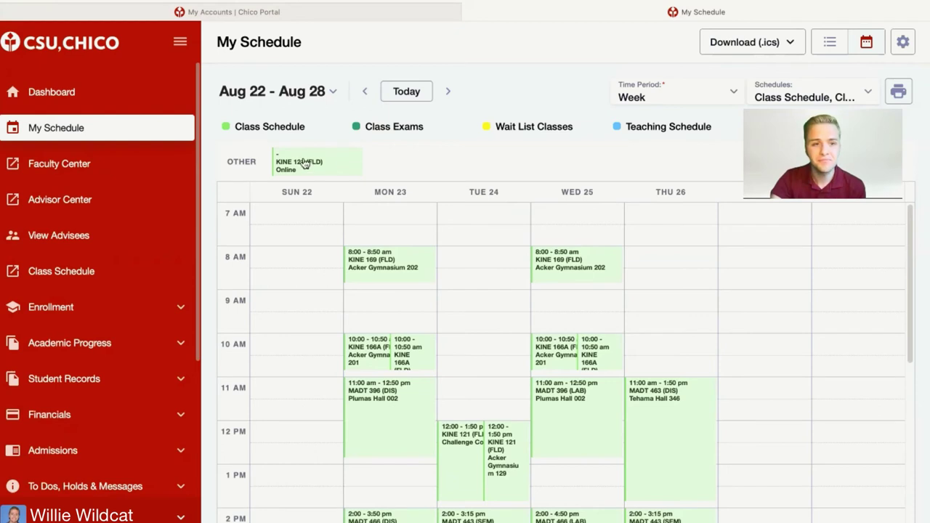
pyautogui.scroll(-2, 155, 199)
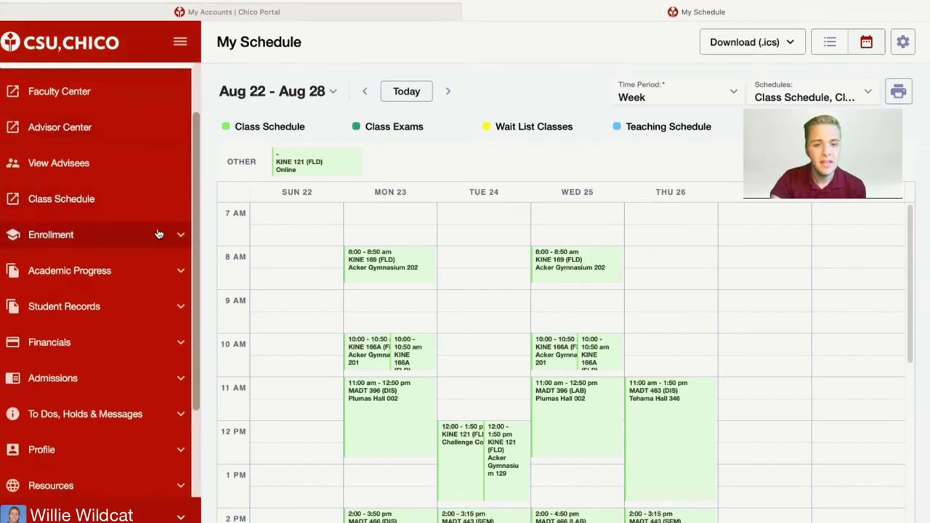
# Step: Go to Drop Classes for Fall 2021 and select KINE 169 Yoga (6914)
pyautogui.click(146, 236)
pyautogui.scroll(-1, 303, 311)
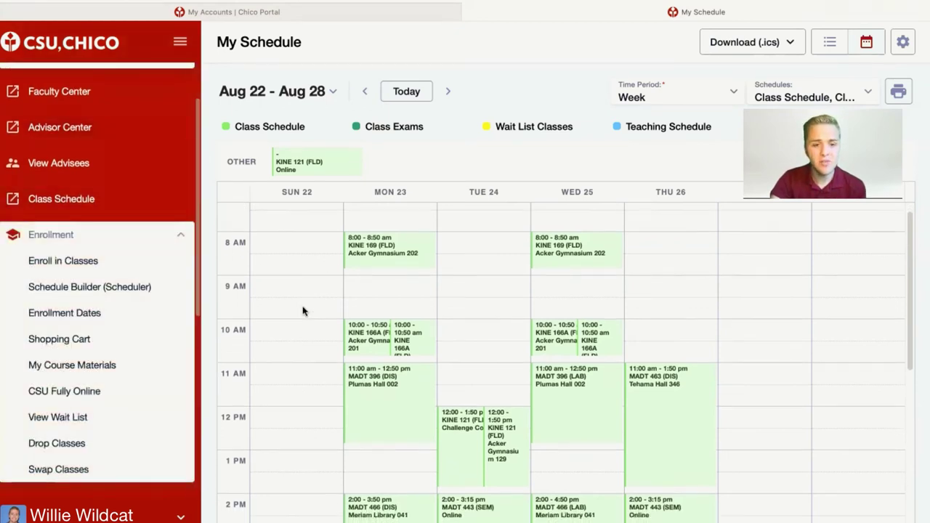
pyautogui.scroll(-2, 137, 339)
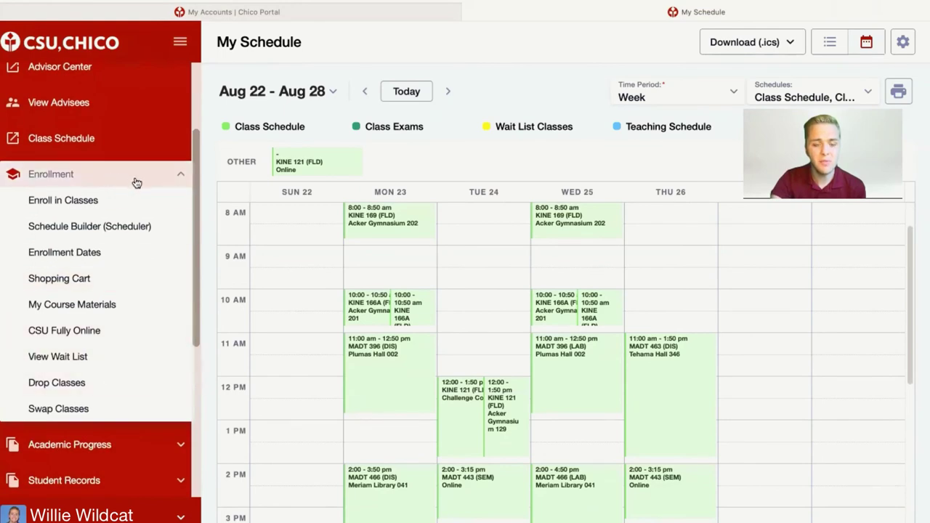
pyautogui.click(93, 387)
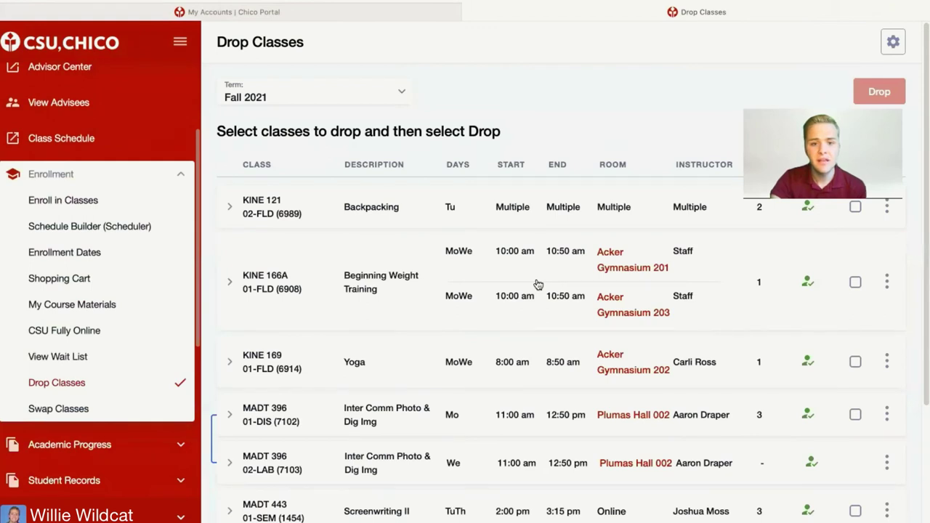
pyautogui.scroll(-1, 538, 284)
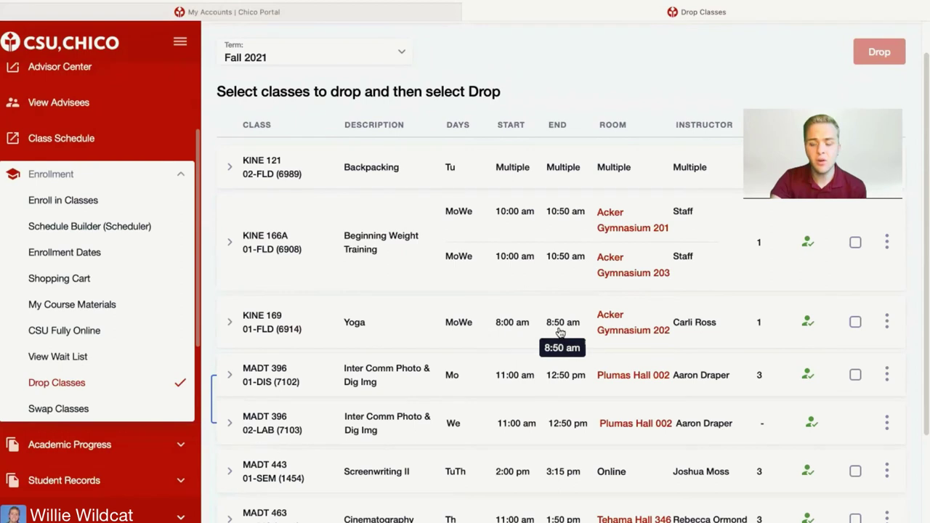
pyautogui.click(855, 324)
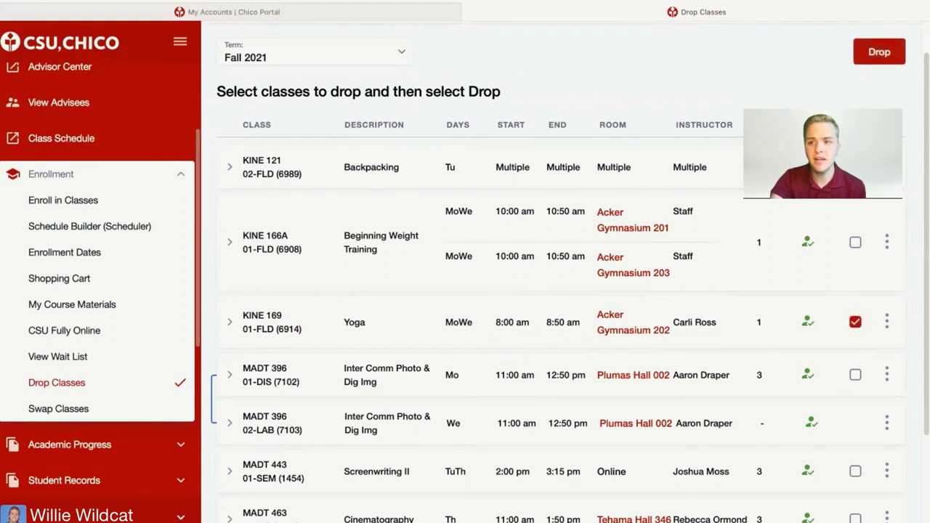
# Step: Drop the selected KINE 169 Yoga class and confirm the drop
pyautogui.click(875, 55)
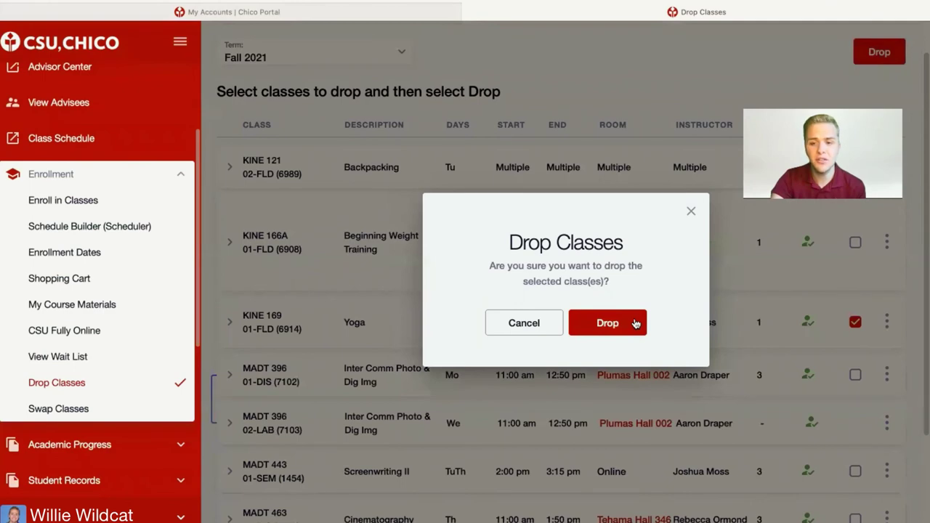
pyautogui.click(607, 323)
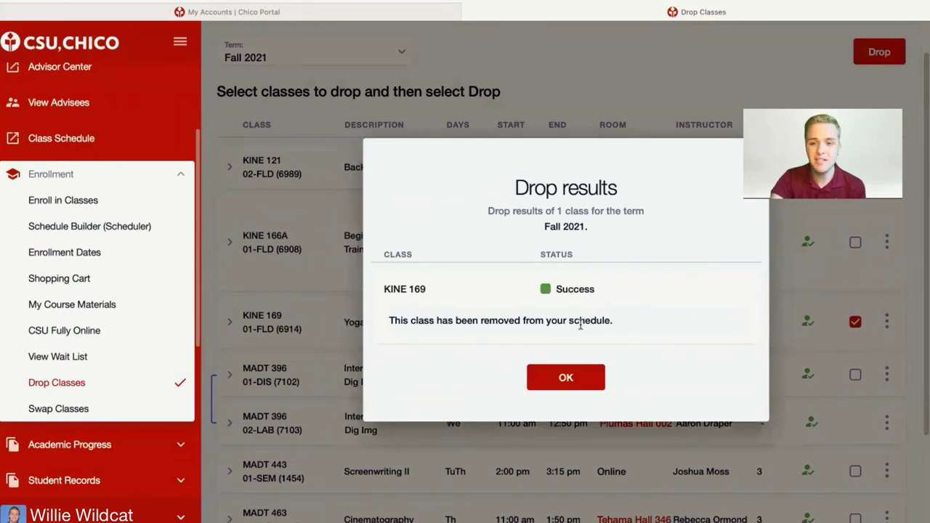
pyautogui.click(566, 378)
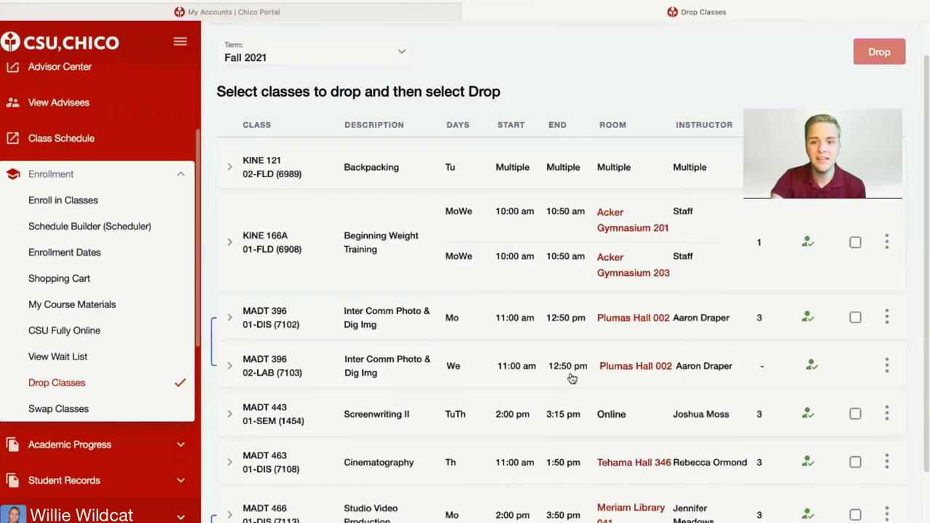
# Step: Return to My Schedule to see the Fall 2021 list without Yoga
pyautogui.scroll(-2, 571, 378)
pyautogui.scroll(2, 570, 378)
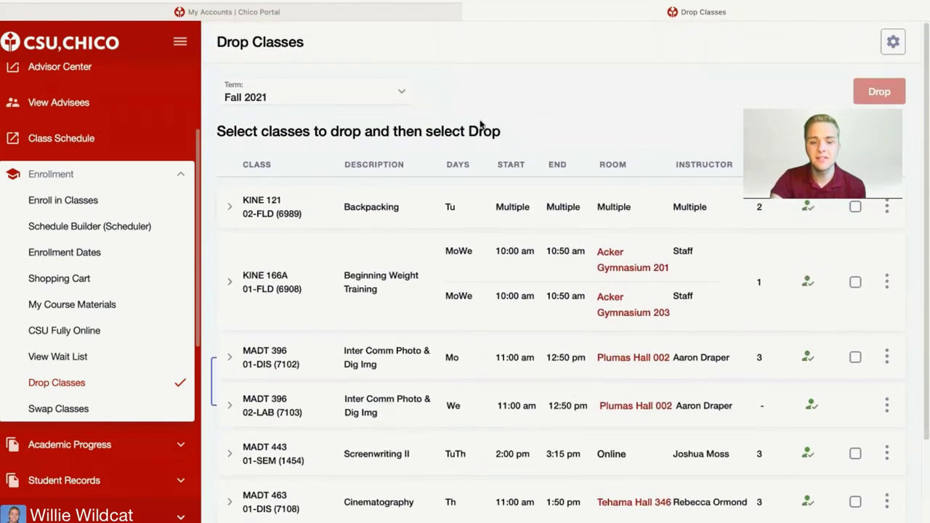
pyautogui.scroll(3, 115, 123)
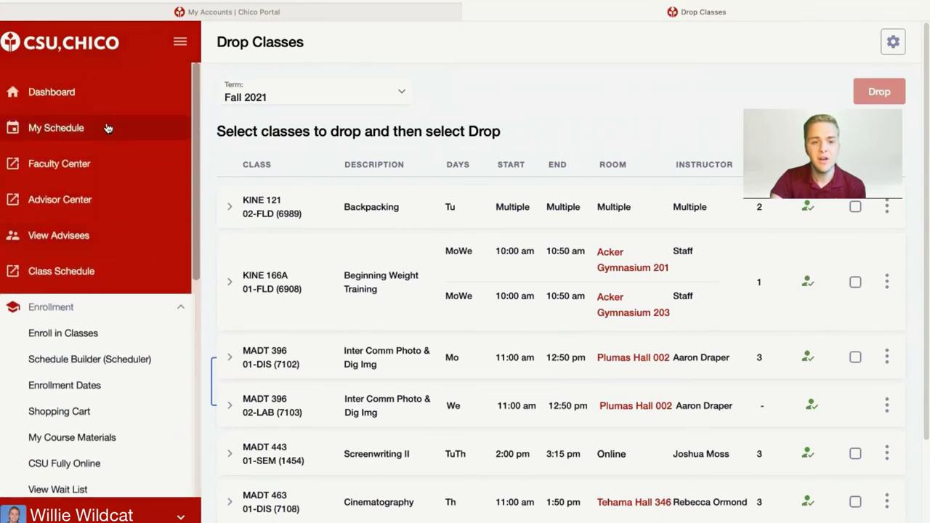
pyautogui.click(99, 129)
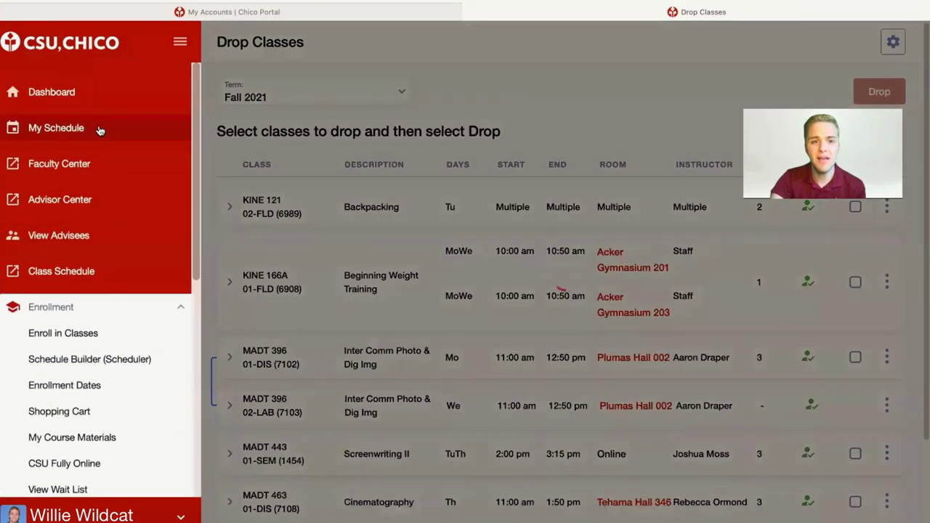